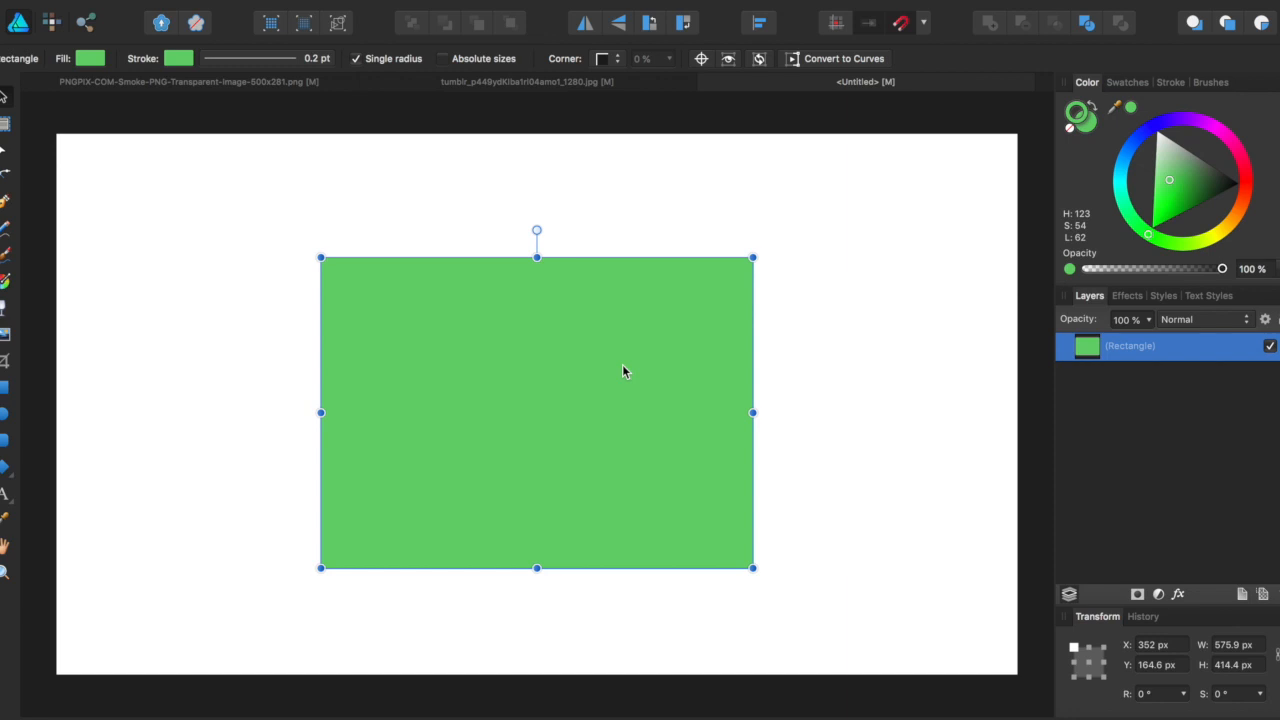
Step: Apply the Glass preset style to the rectangle, then switch it to Salmon
left_click(1162, 296)
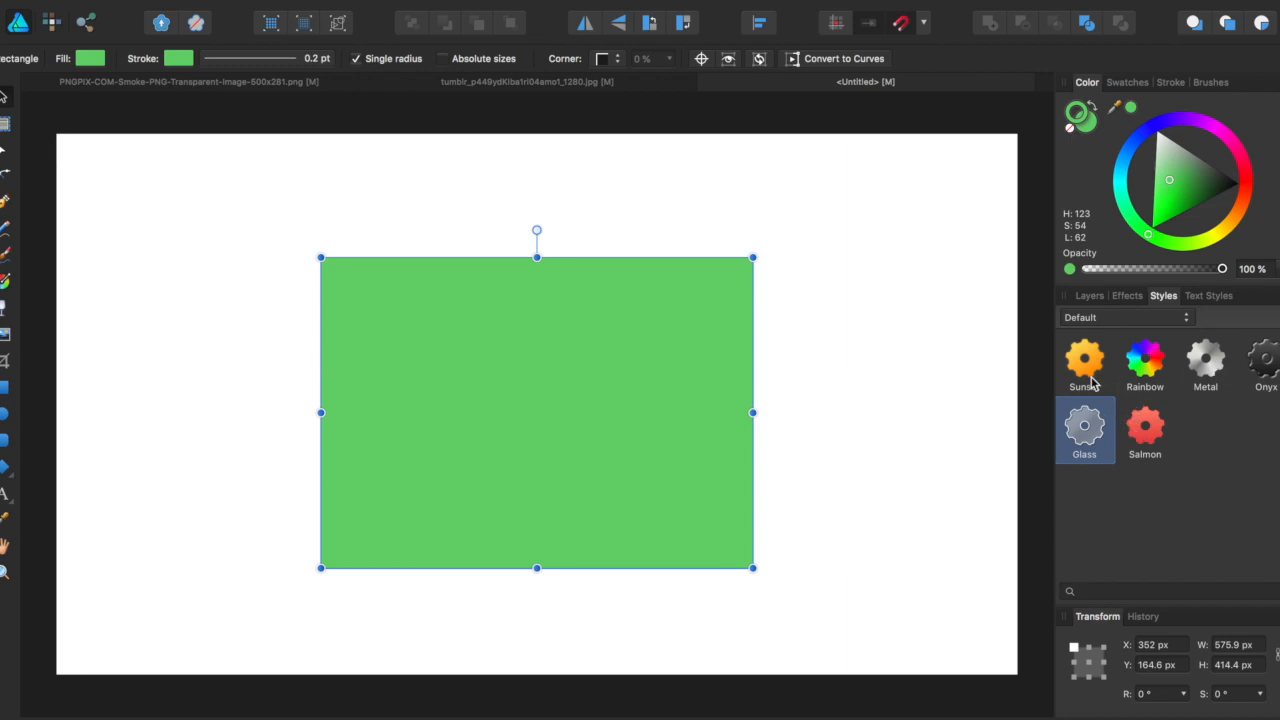
left_click(1100, 443)
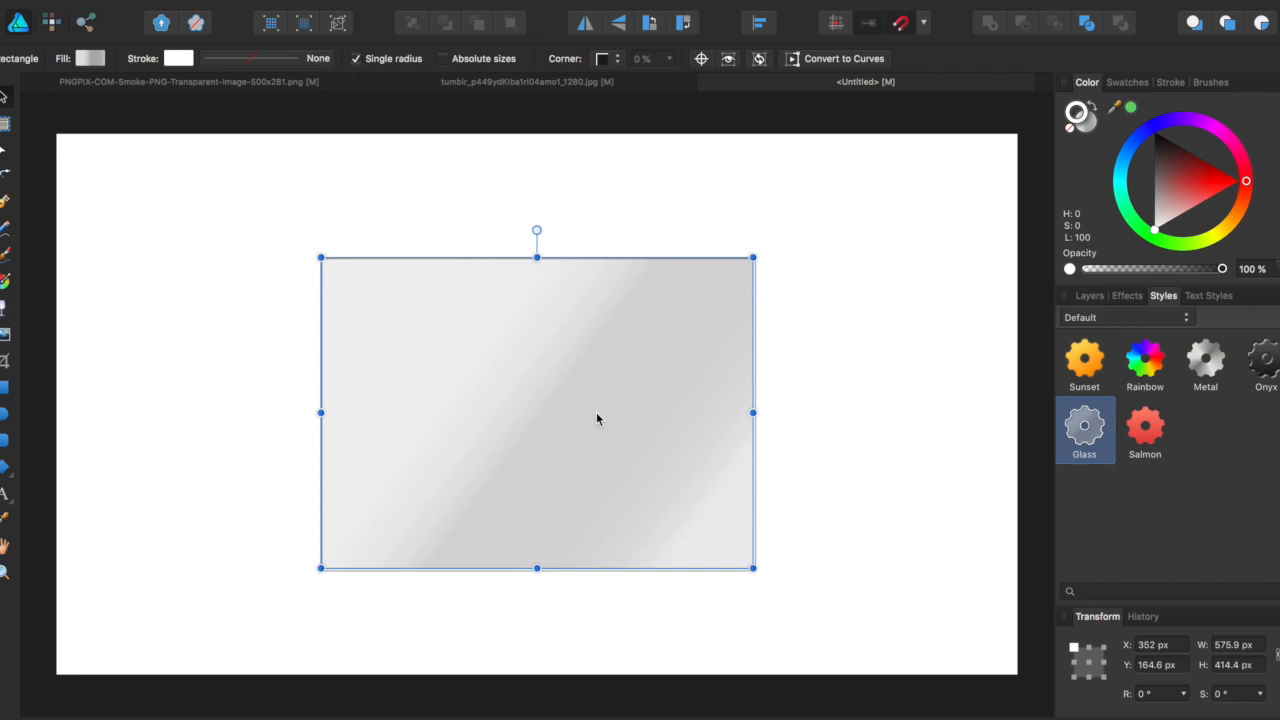
left_click(1144, 428)
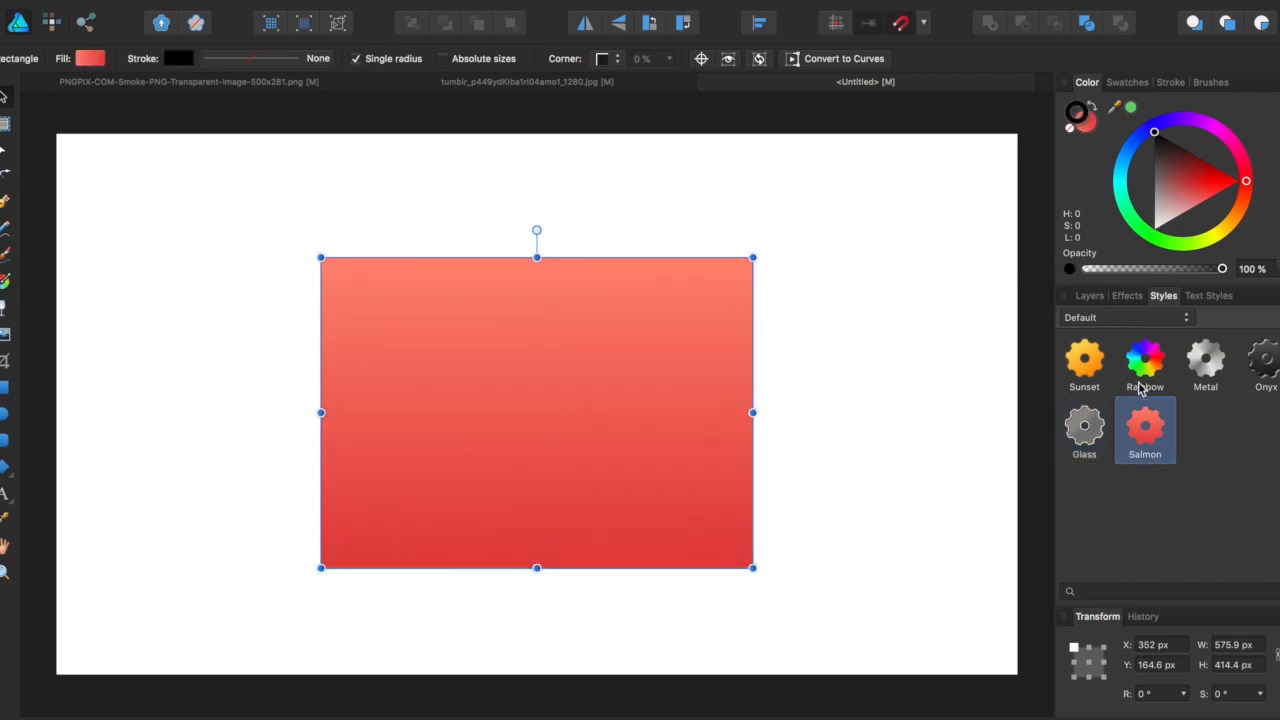
Step: Try Rainbow, Sunset, Metal and Onyx on the rectangle, settling on the Metal style
left_click(1144, 370)
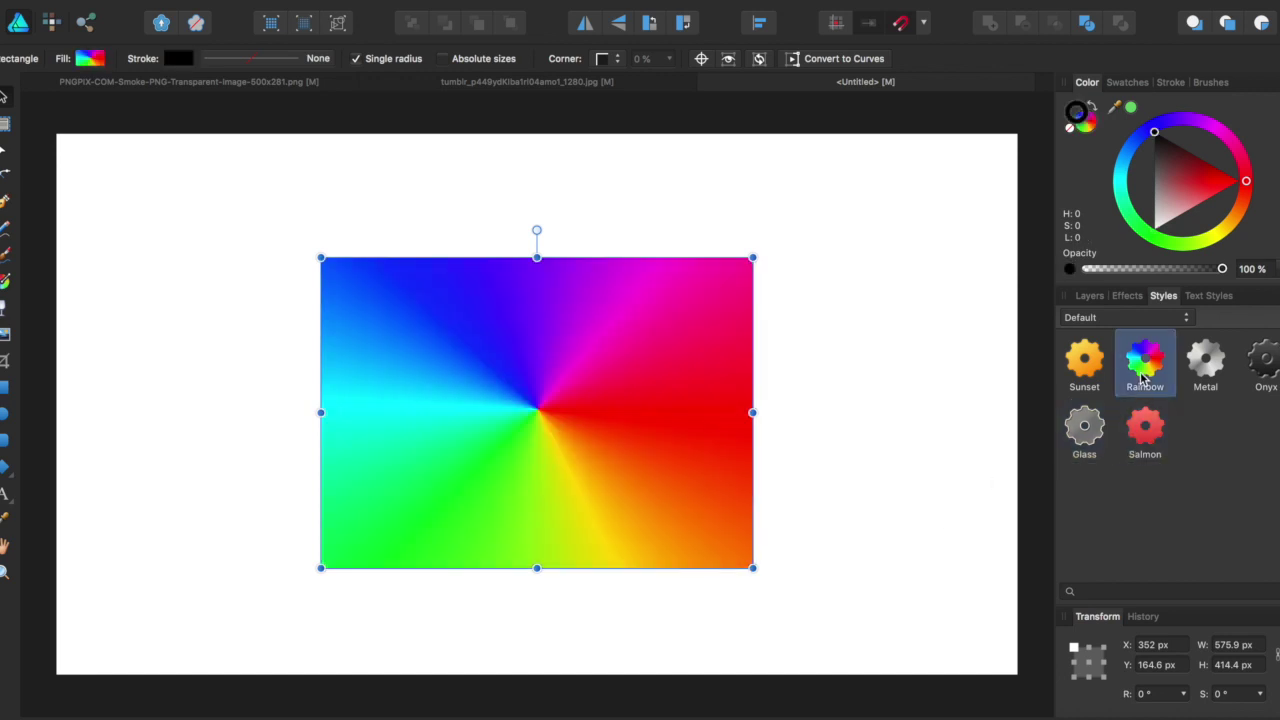
left_click(1084, 362)
left_click(1205, 362)
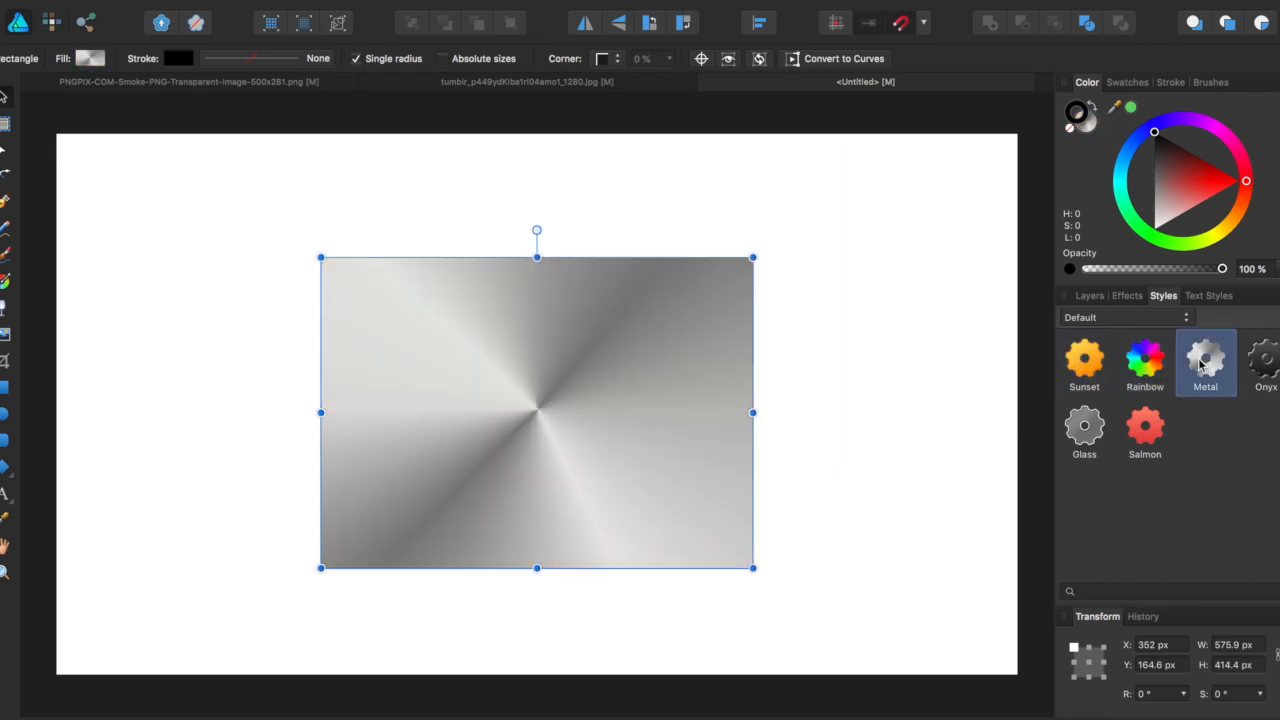
left_click(1268, 366)
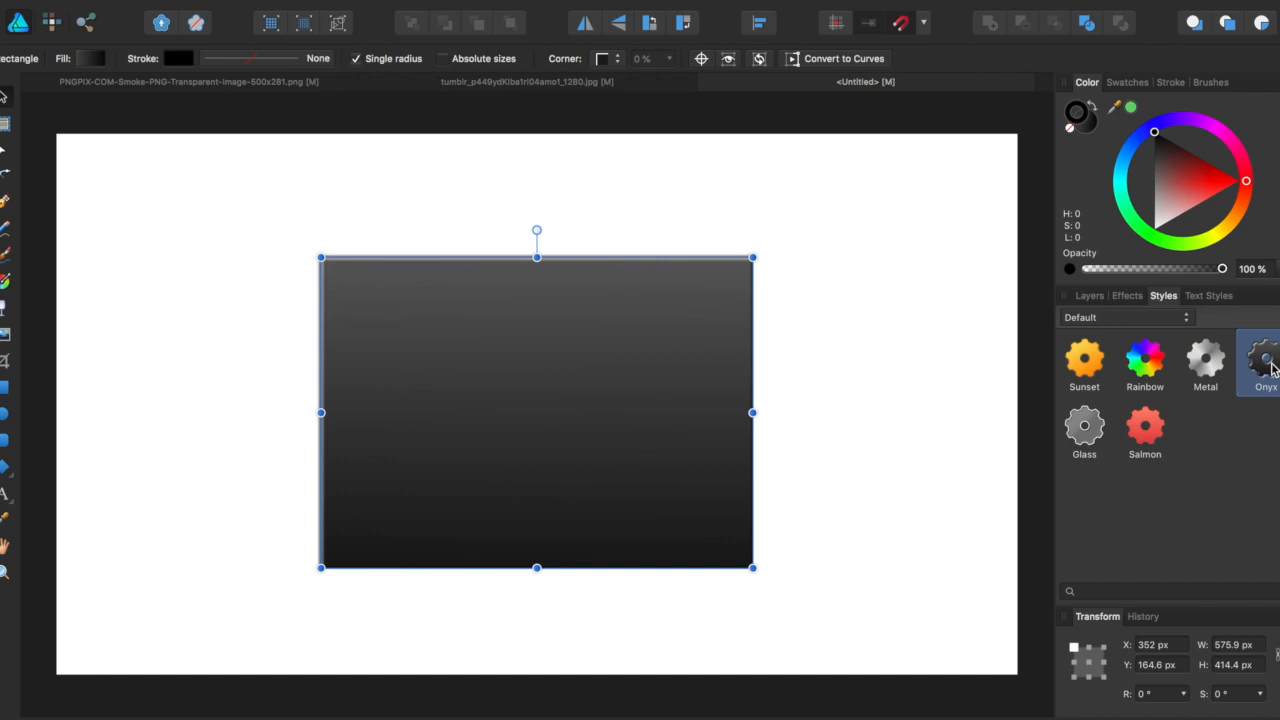
left_click(1210, 360)
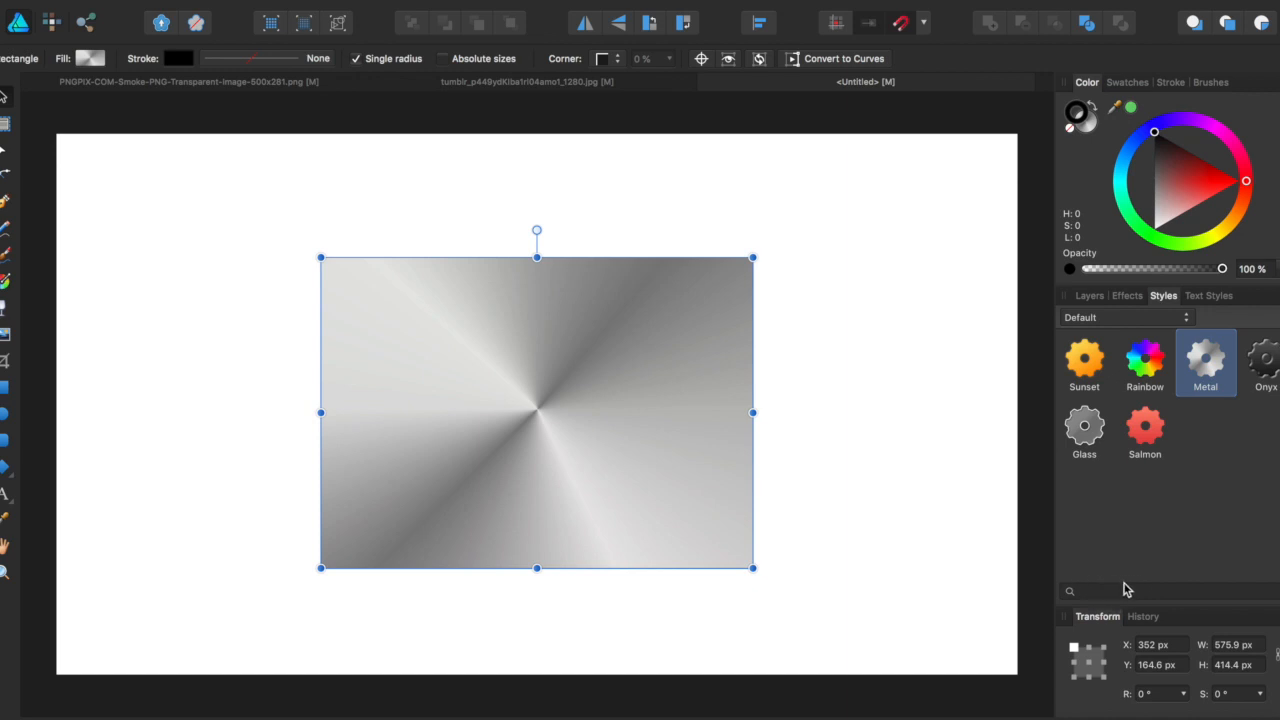
left_click(1118, 318)
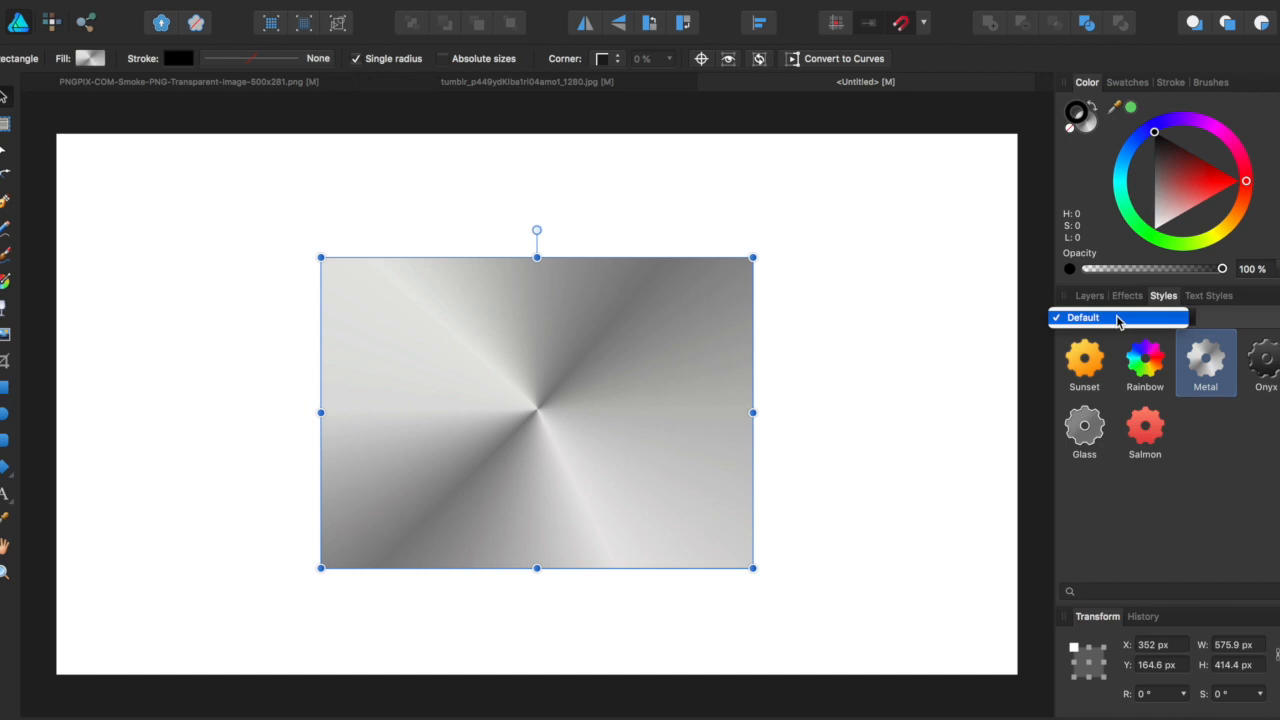
Step: Show the Styles panel menu with add, rename, import and export category options
left_click(1118, 318)
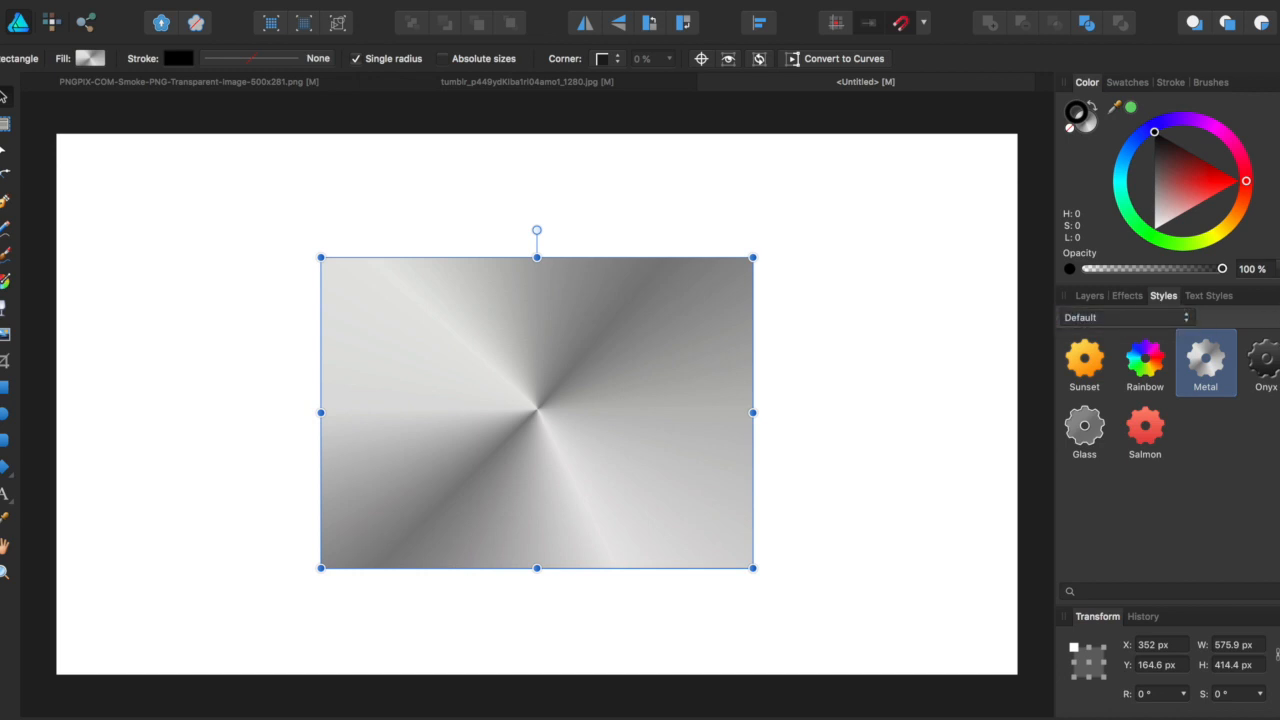
left_click(1272, 296)
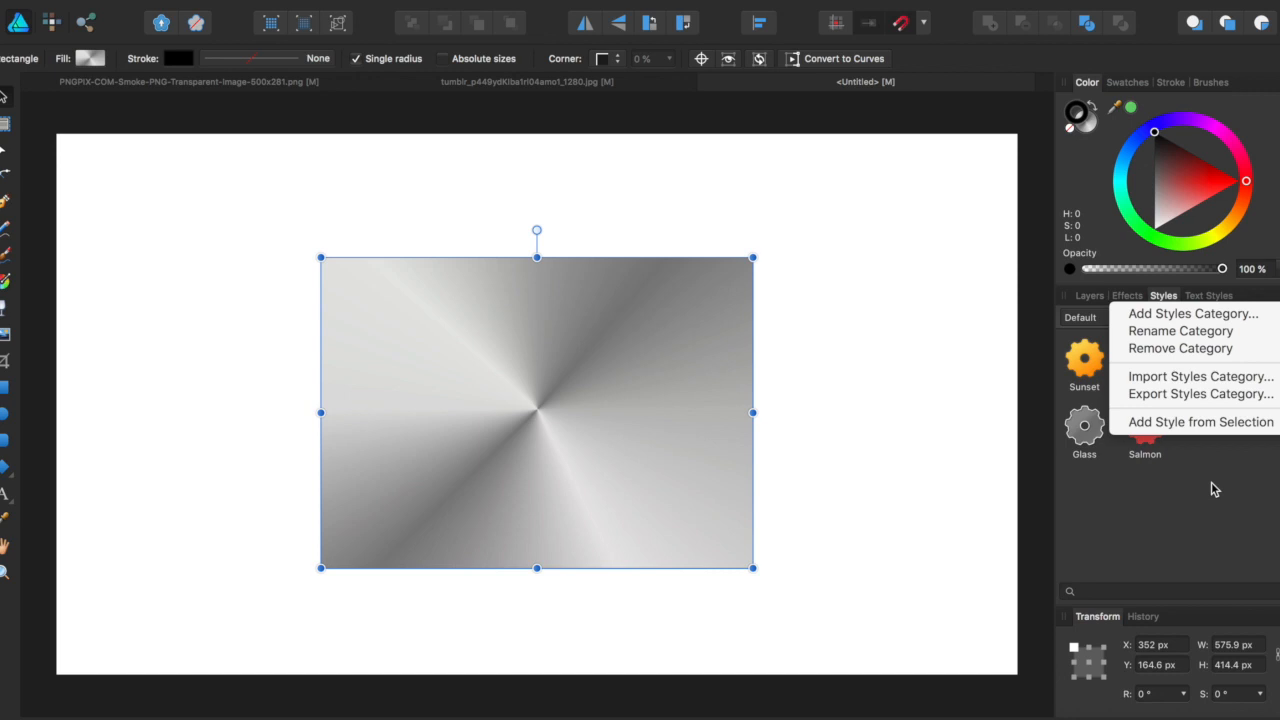
Step: Dismiss the menu and give the rectangle the Glass preset style again via Rainbow
left_click(1213, 489)
left_click(1145, 362)
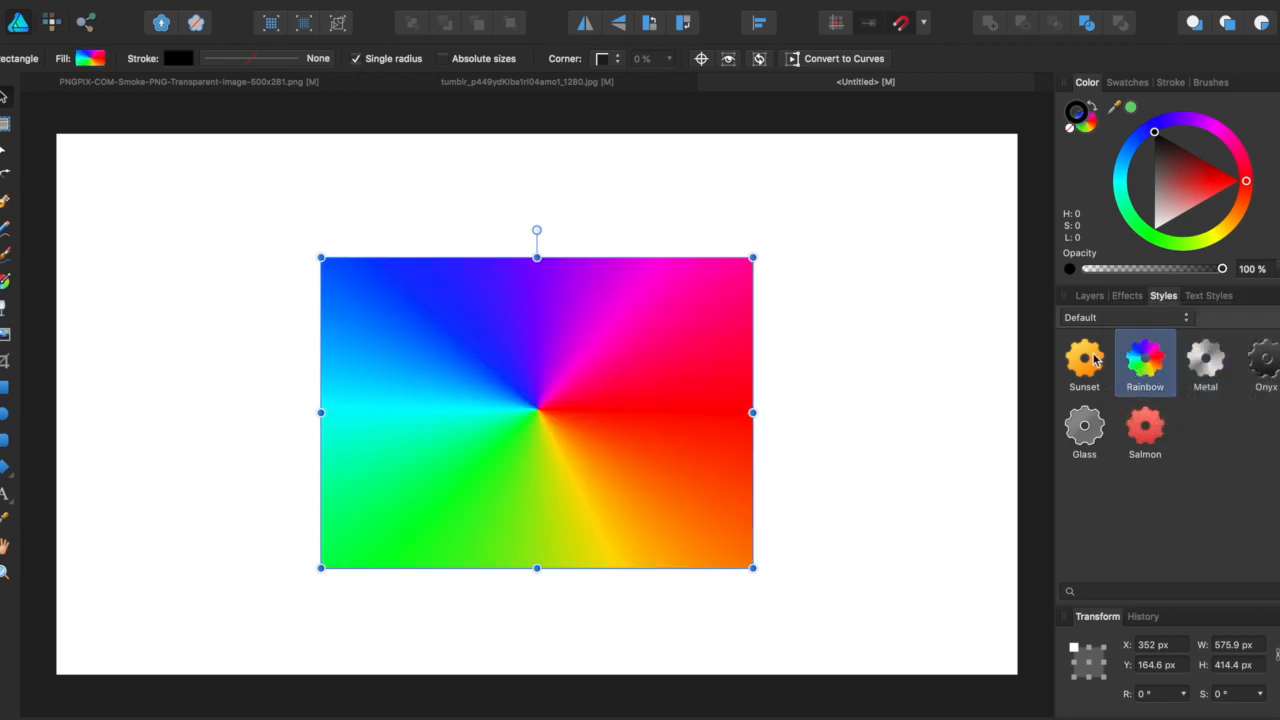
left_click(1095, 425)
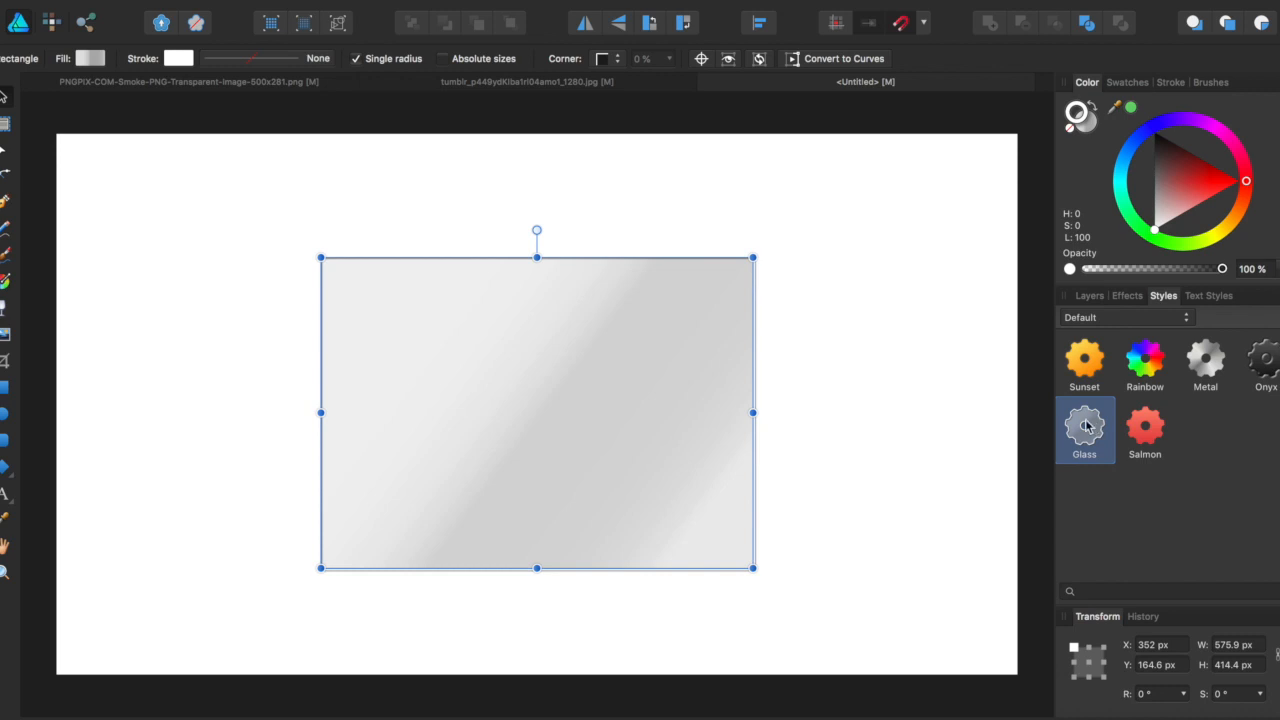
mouse_move(1222, 269)
left_mouse_down()
mouse_move(1085, 269)
mouse_move(1222, 269)
left_mouse_up()
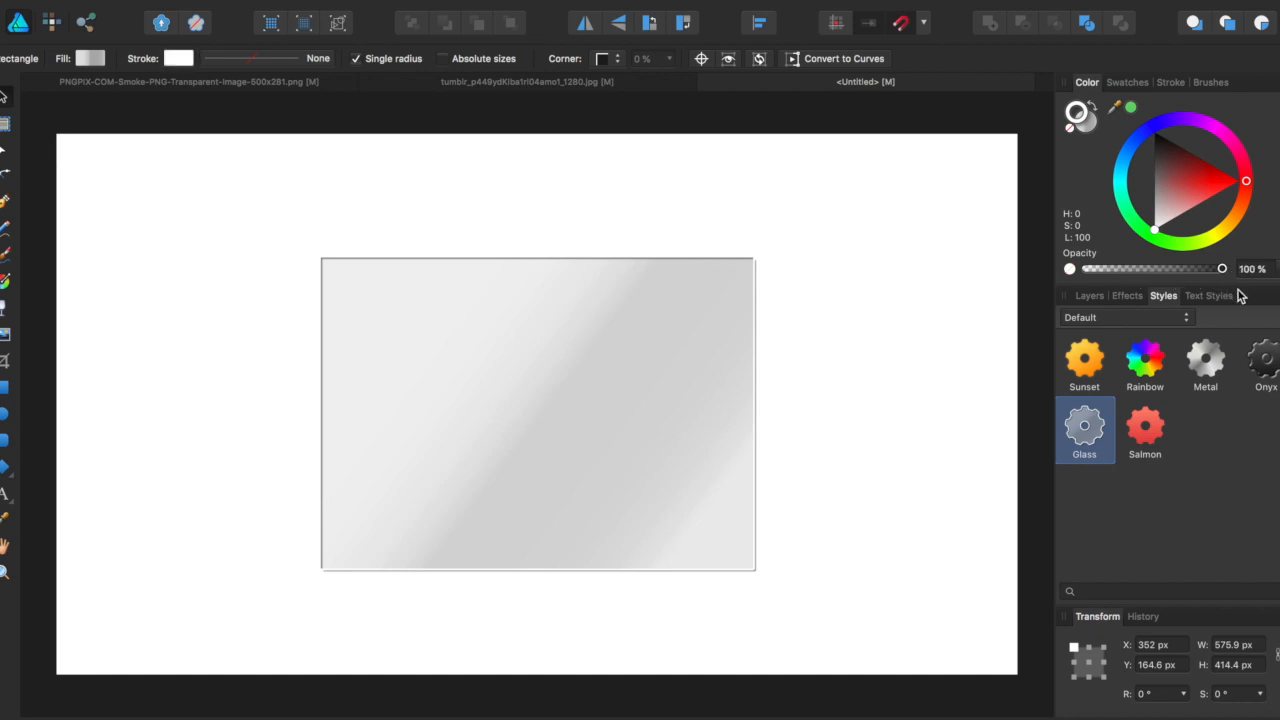